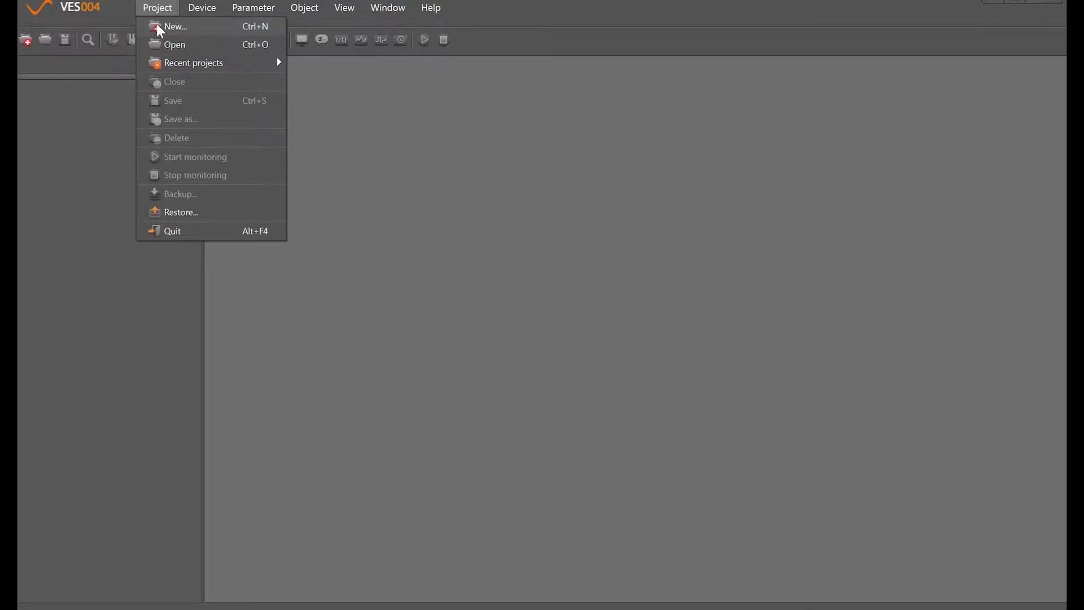
Create a new empty project named 'Test'
{"action": "left_click", "coordinate": [169, 27]}
{"action": "type", "text": "T"}
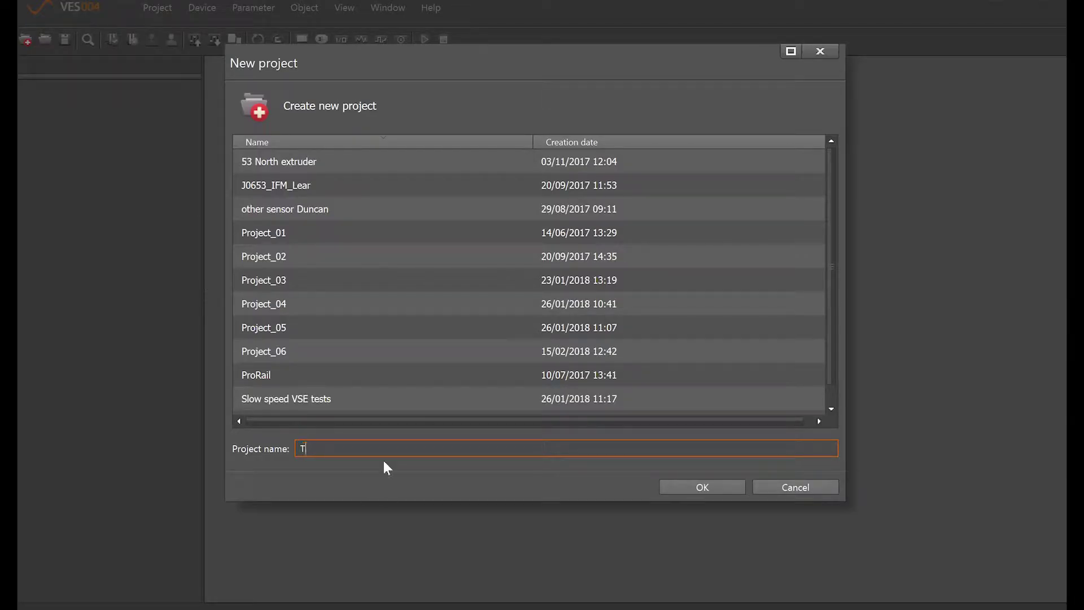
{"action": "type", "text": "est"}
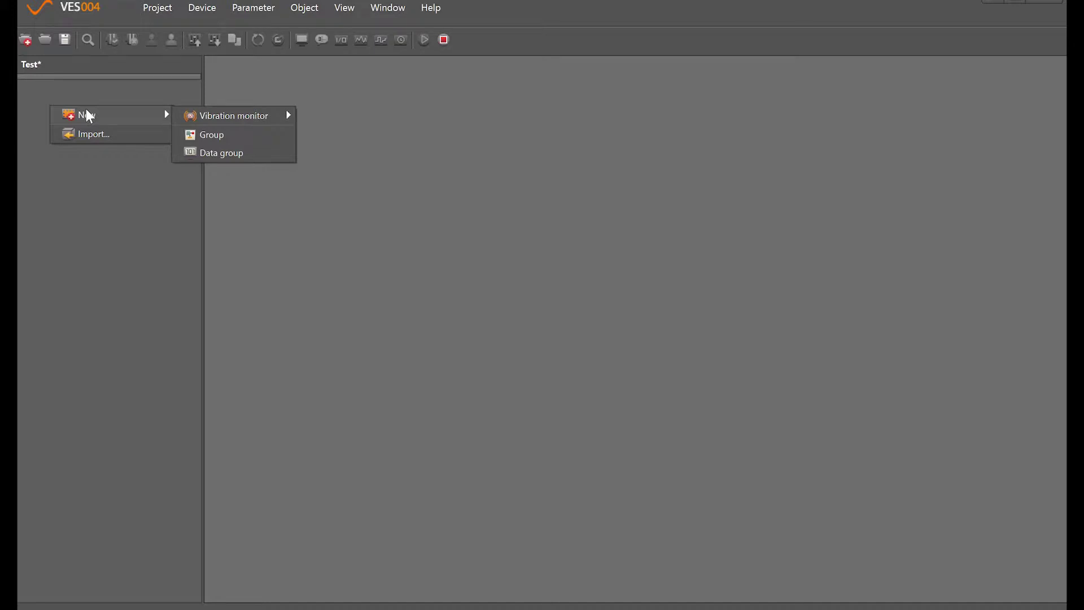
Browse the project tree's New menu for vibration monitor devices, then dismiss it
{"action": "left_click", "coordinate": [91, 117]}
{"action": "left_click", "coordinate": [93, 118]}
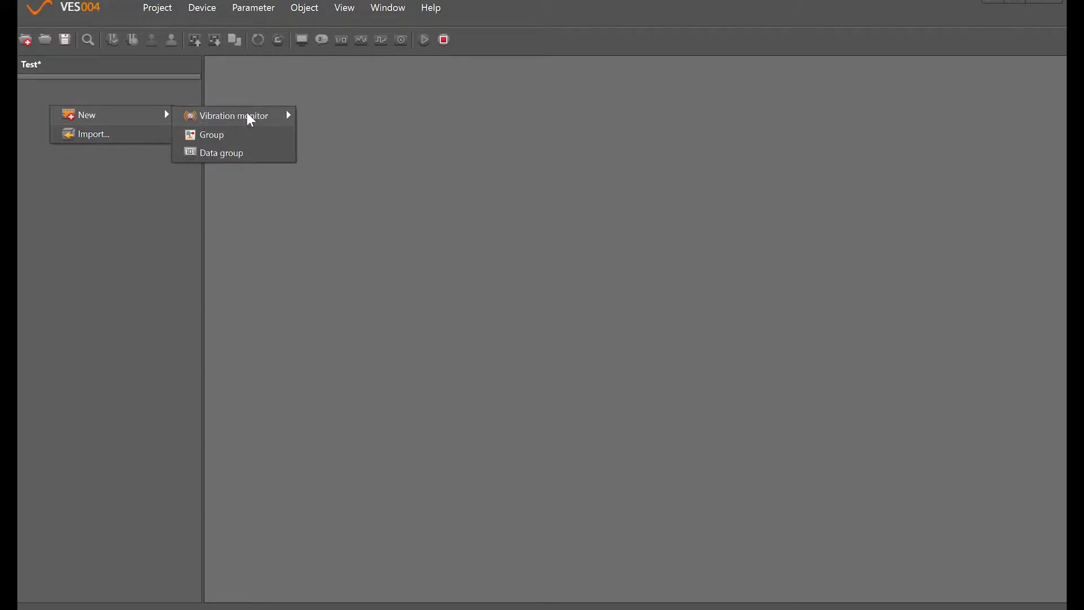
{"action": "left_click", "coordinate": [250, 116]}
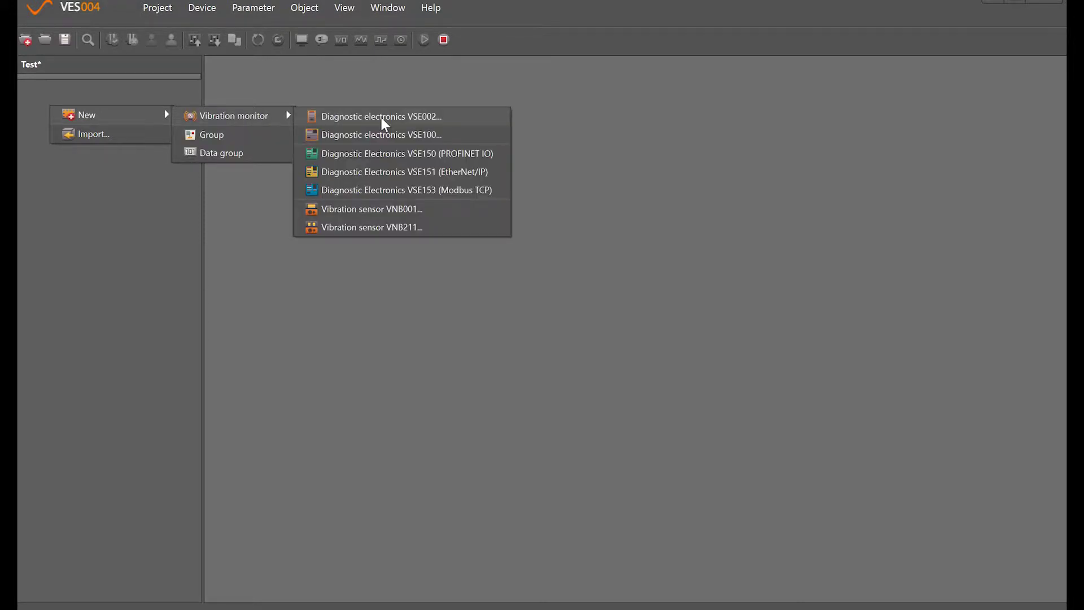
{"action": "key", "text": "Escape"}
{"action": "key", "text": "Escape"}
Show the vibration-monitor device types from the Device > New menu
{"action": "left_click", "coordinate": [201, 9]}
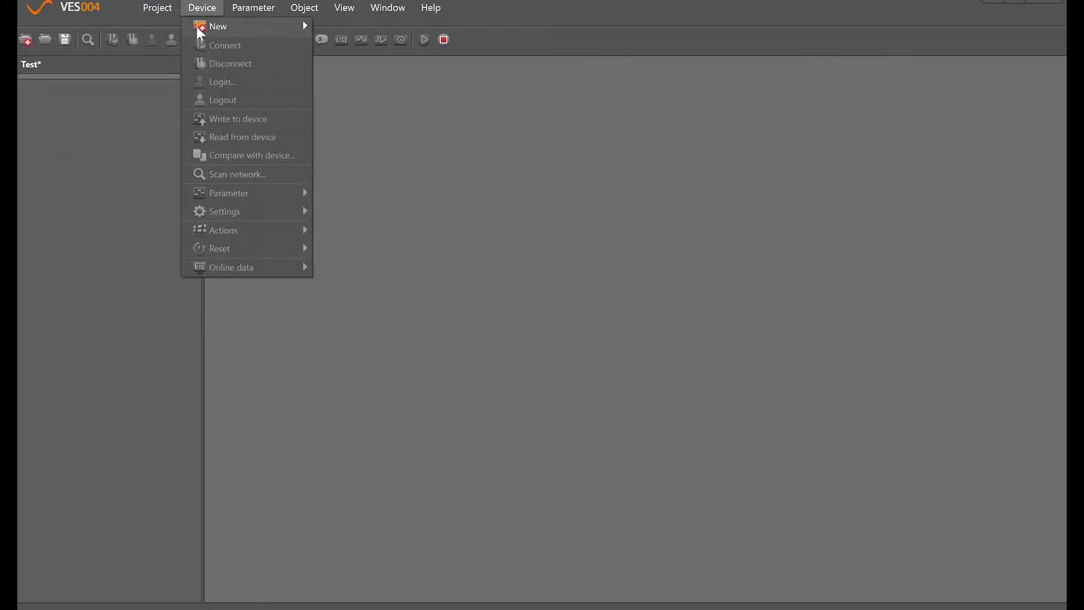
{"action": "left_click", "coordinate": [201, 27]}
{"action": "mouse_move", "coordinate": [389, 27]}
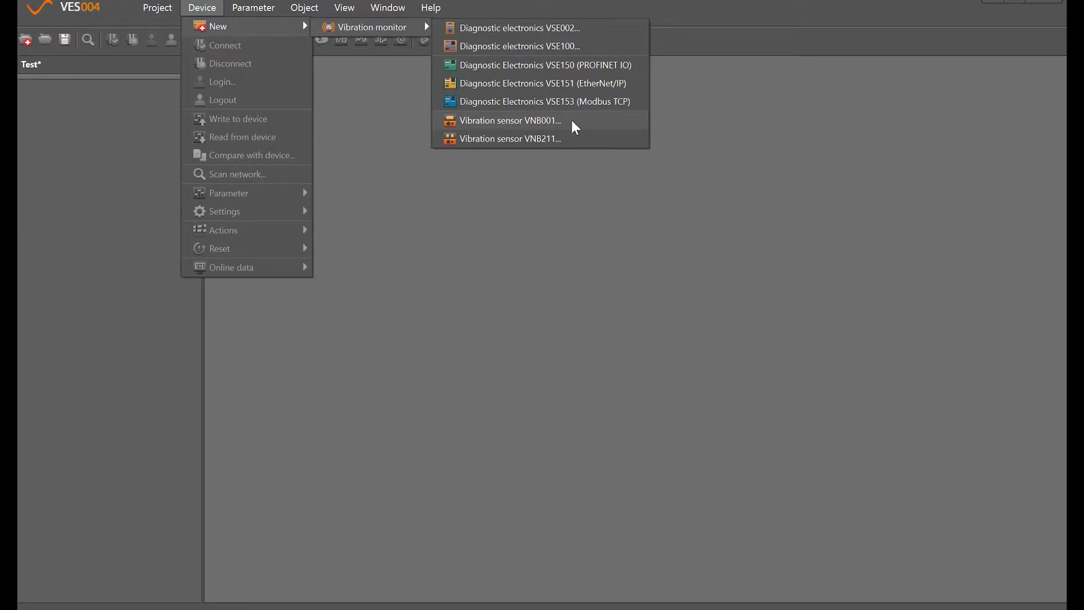
Add a VSE002 as VSE002_01 and review its Device, Address and Actions settings pages
{"action": "left_click", "coordinate": [556, 34]}
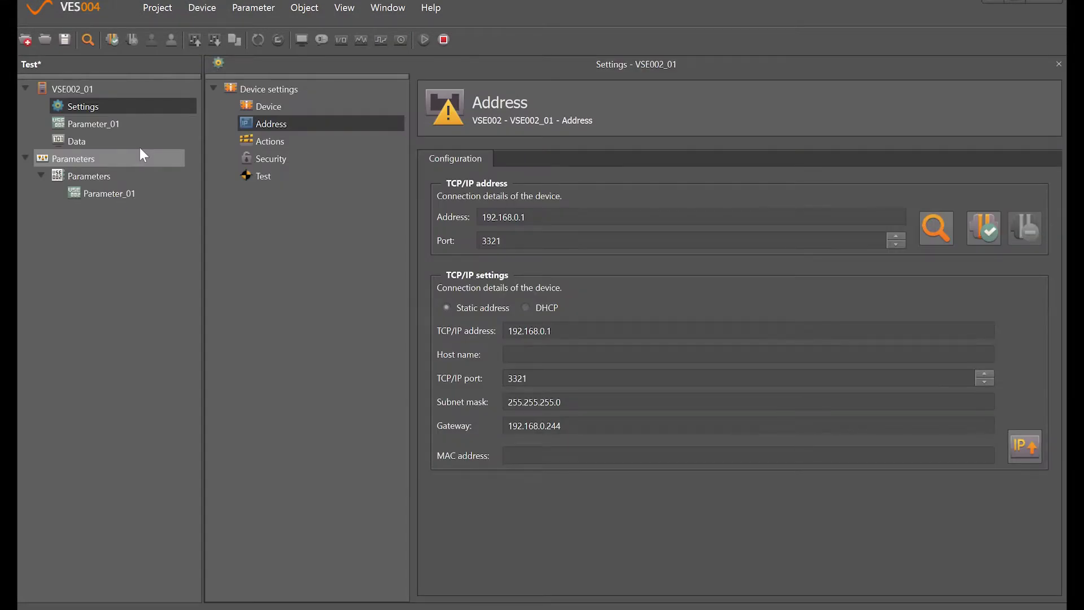
{"action": "left_click", "coordinate": [116, 95]}
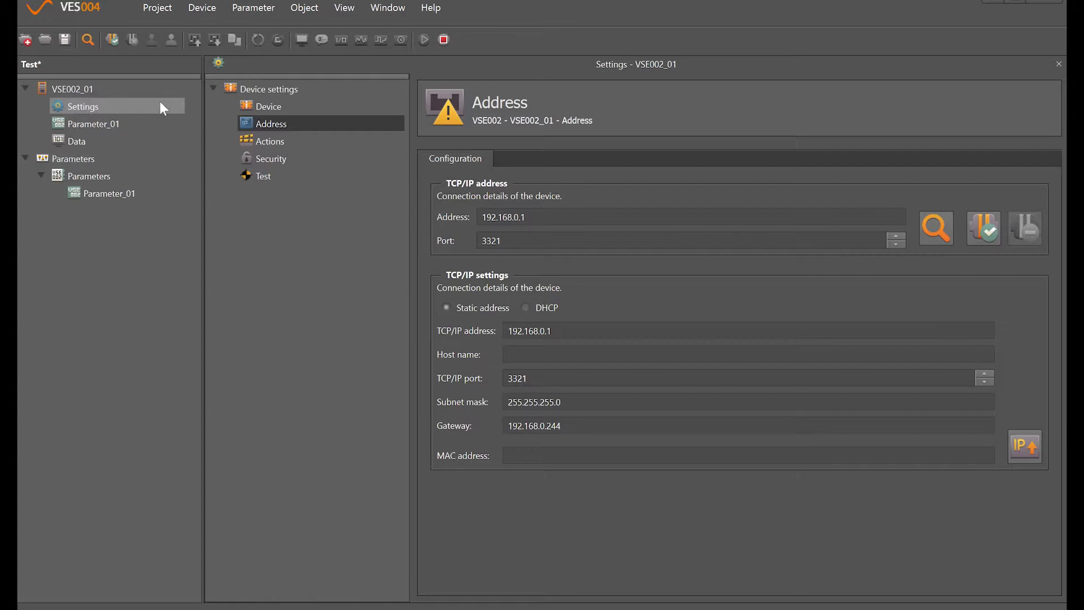
{"action": "left_click", "coordinate": [278, 110]}
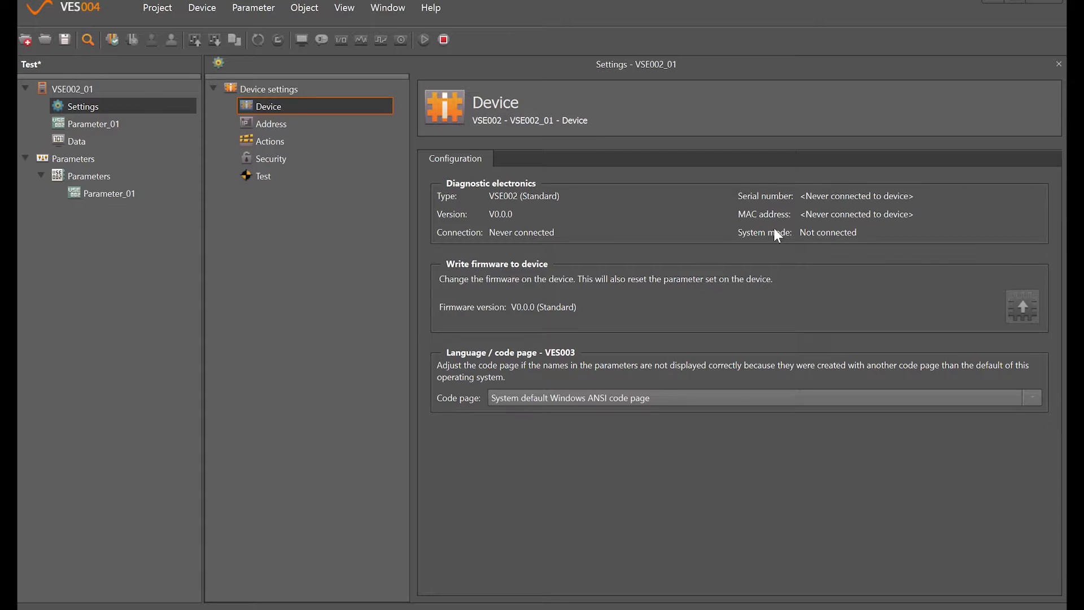
{"action": "left_click", "coordinate": [270, 125]}
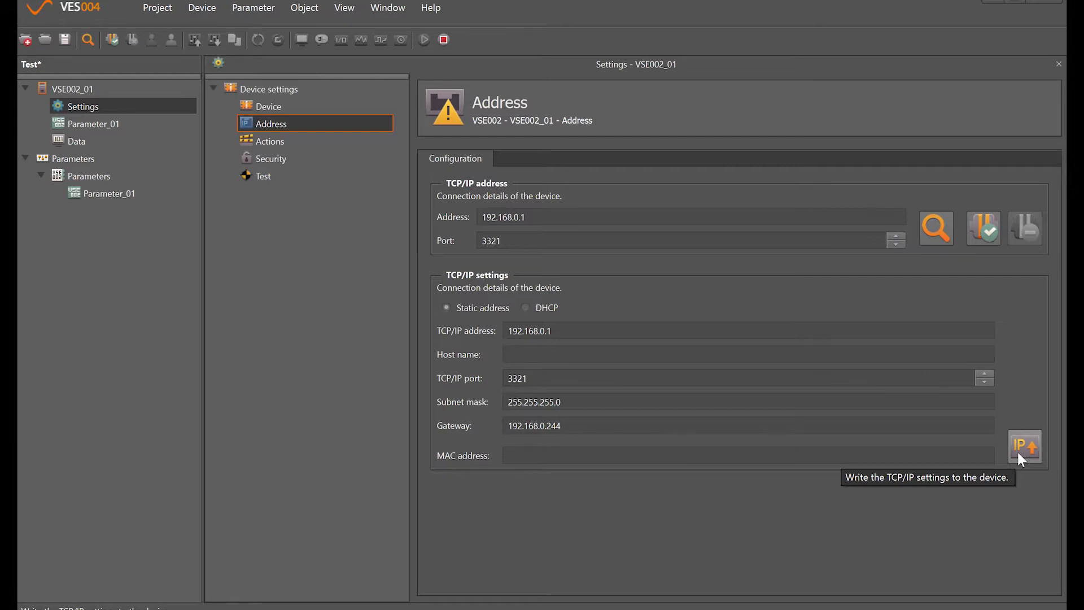
{"action": "left_click", "coordinate": [270, 142]}
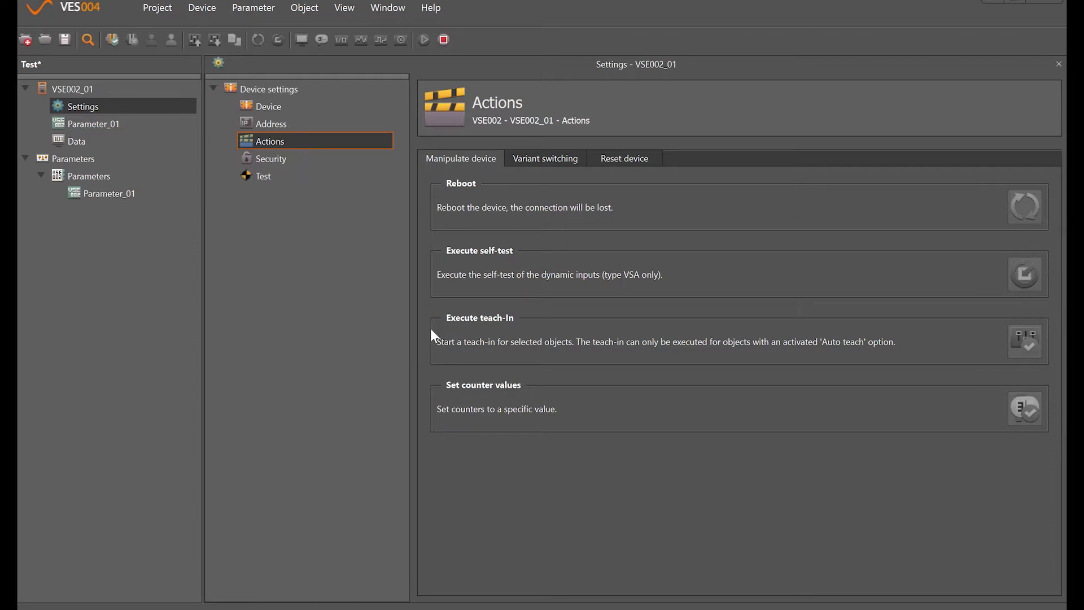
Review VSE002_01's Security and output Test pages, then return to its settings entry
{"action": "left_click", "coordinate": [290, 163]}
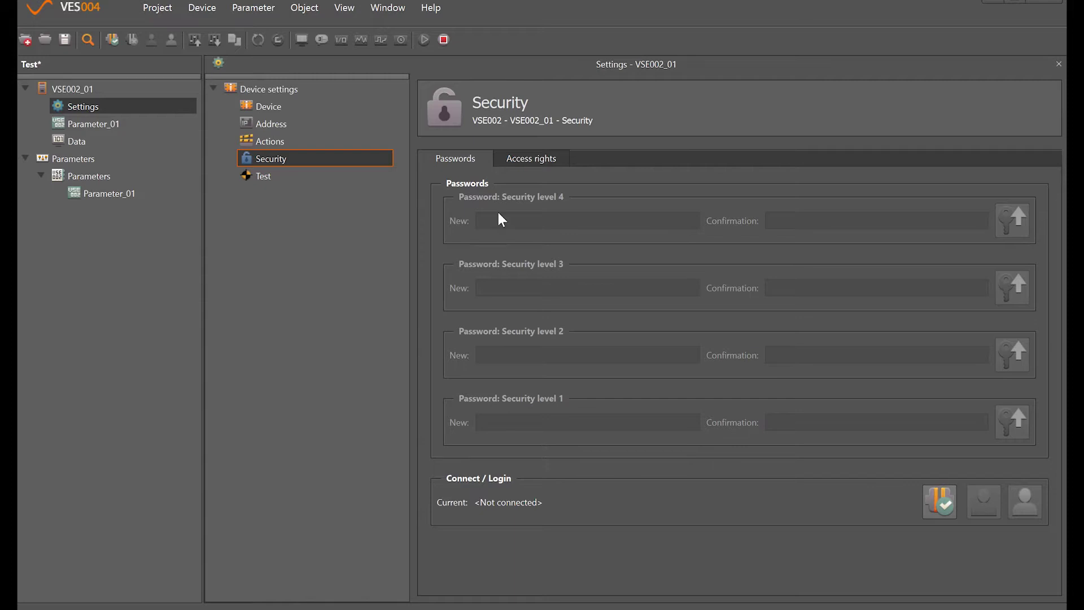
{"action": "left_click", "coordinate": [261, 178]}
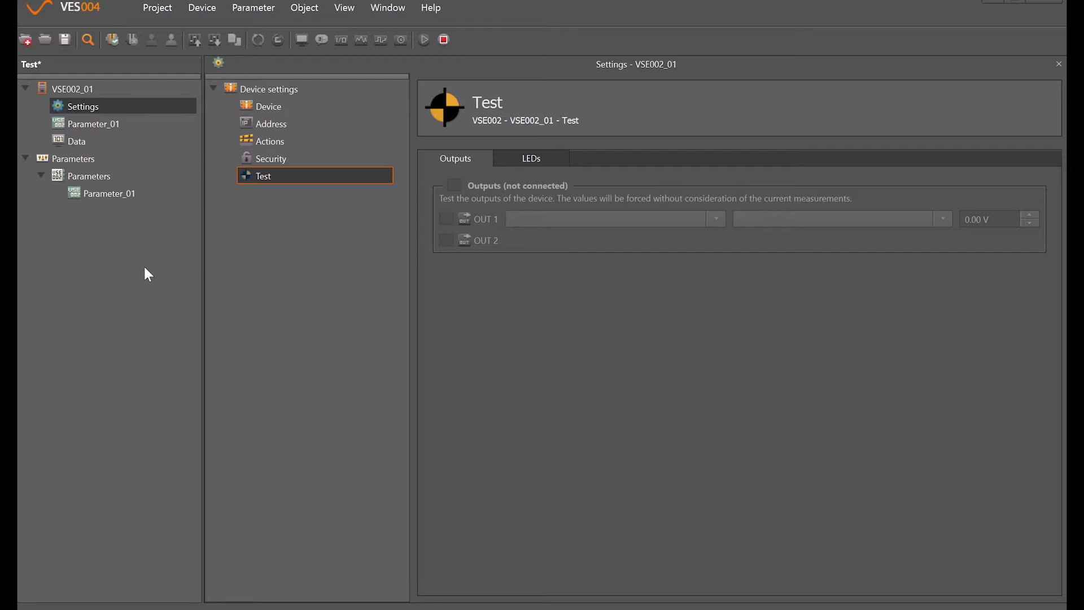
{"action": "left_click", "coordinate": [88, 101]}
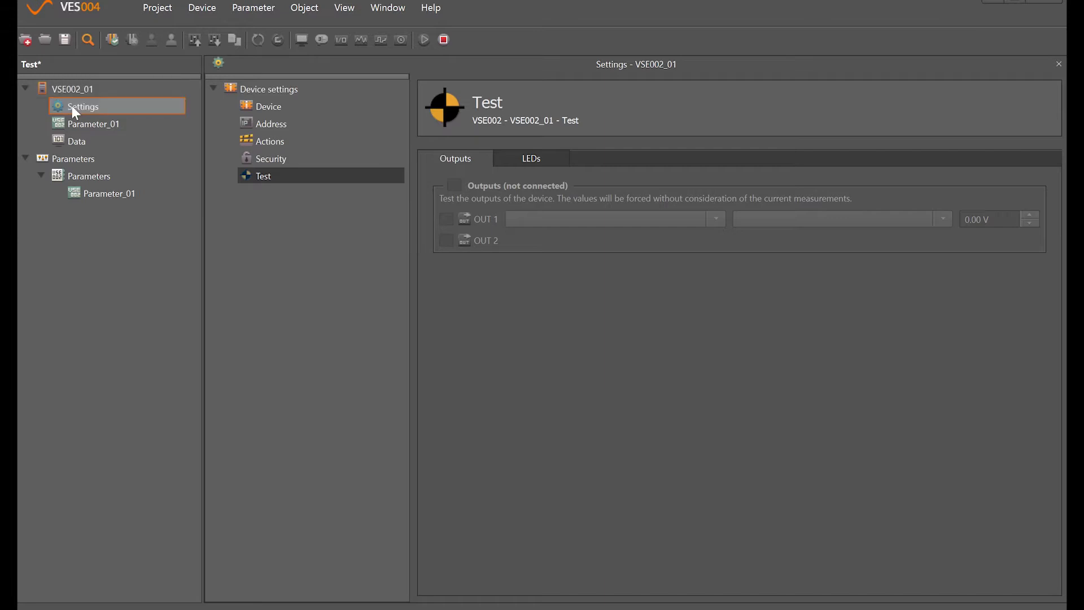
Scan the network from VSE002_01's context menu, finding the VSE002 at 192.168.000.001
{"action": "right_click", "coordinate": [74, 89]}
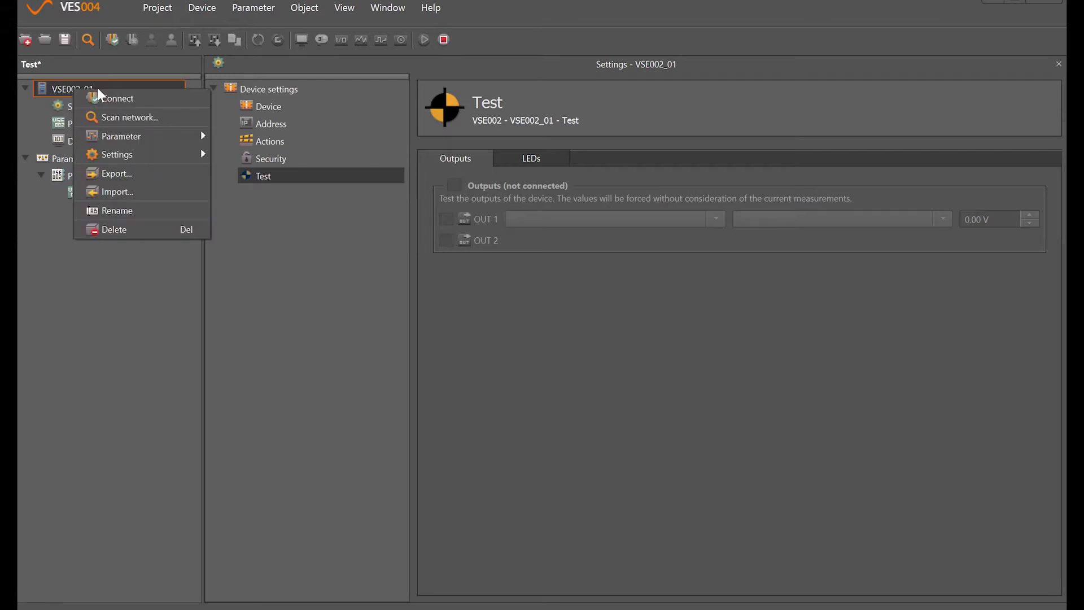
{"action": "left_click", "coordinate": [110, 119]}
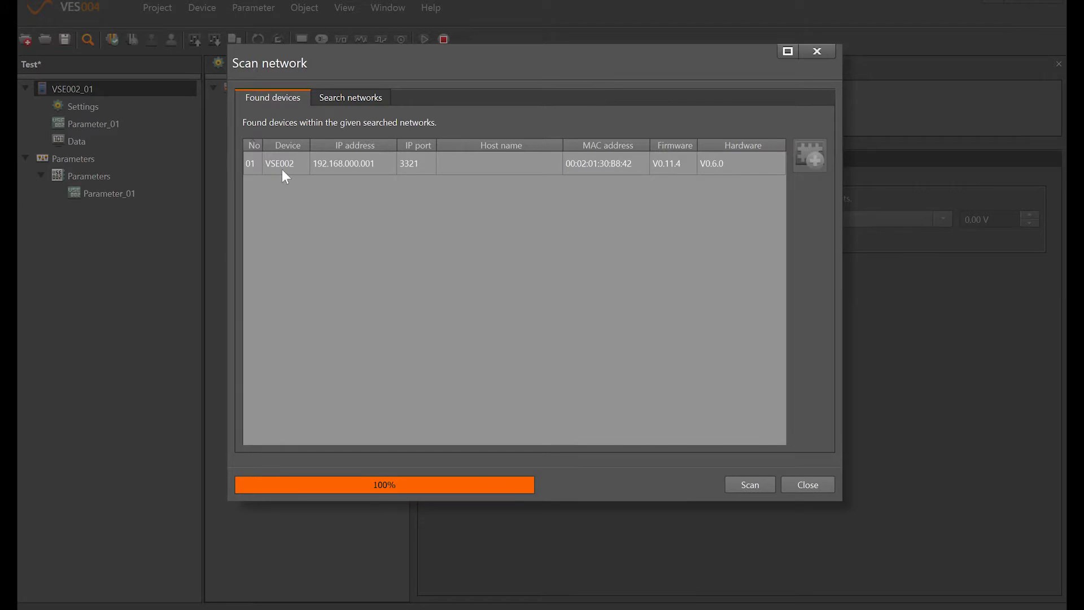
{"action": "double_click", "coordinate": [315, 163]}
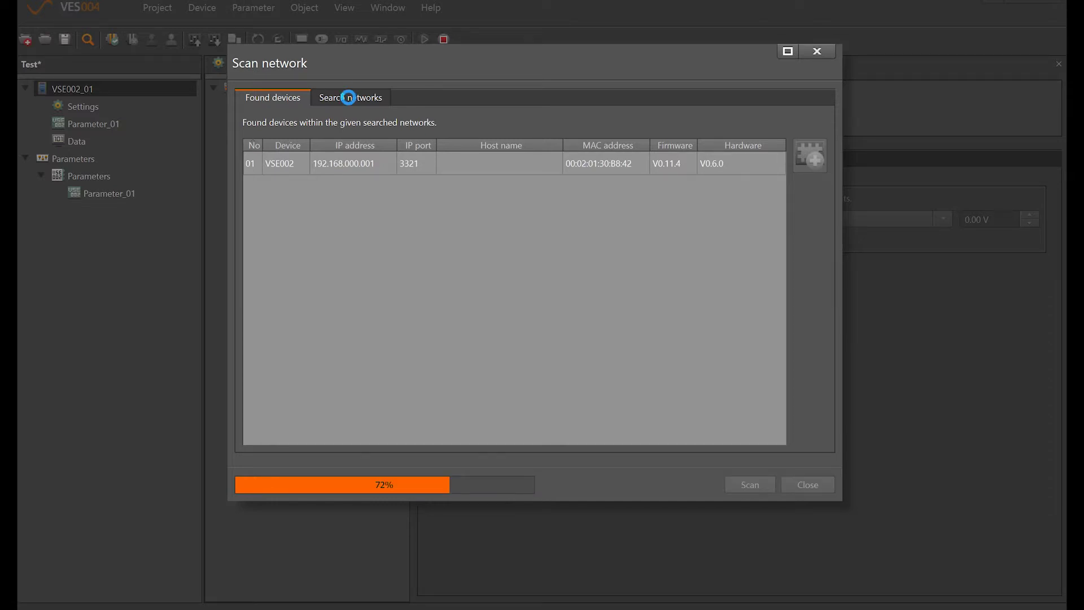
Replace the 192.168.0.255 search broadcast address with 0.0.0.0 and rescan
{"action": "left_click", "coordinate": [348, 98]}
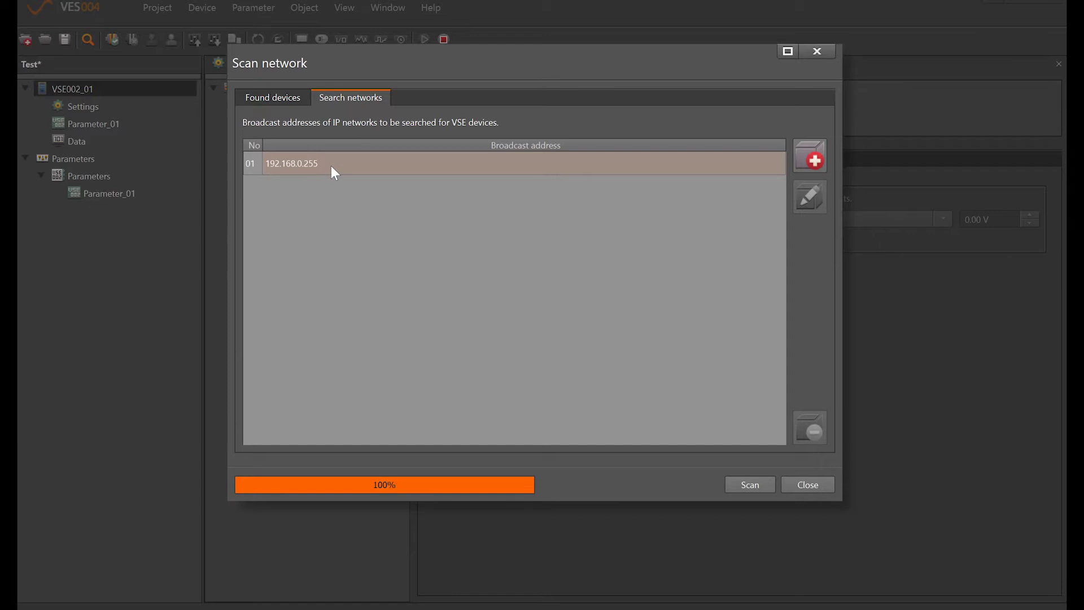
{"action": "left_click", "coordinate": [331, 165]}
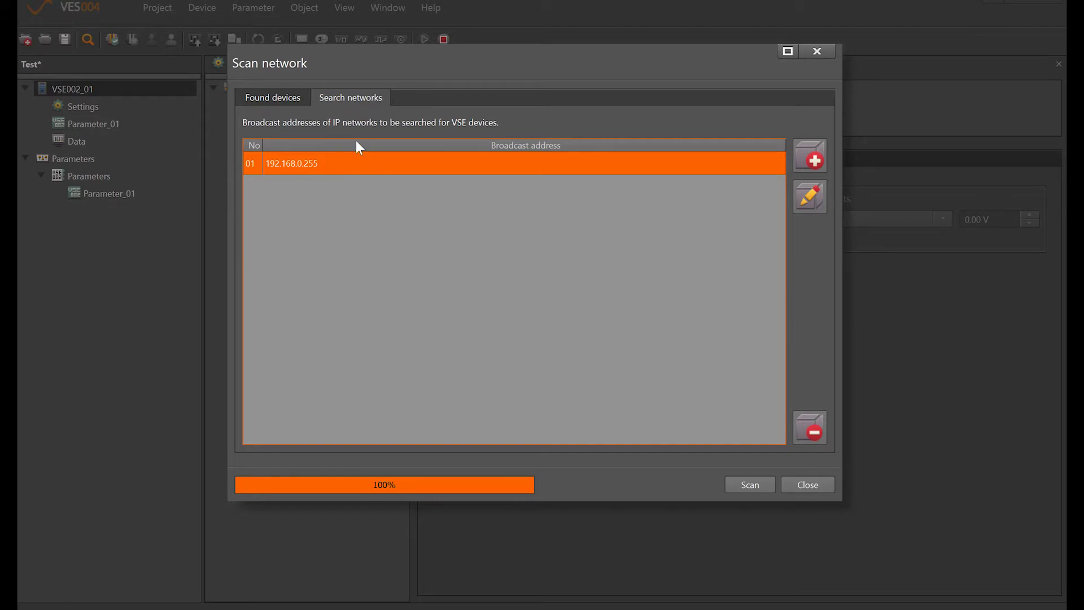
{"action": "double_click", "coordinate": [364, 164]}
{"action": "double_click", "coordinate": [444, 271]}
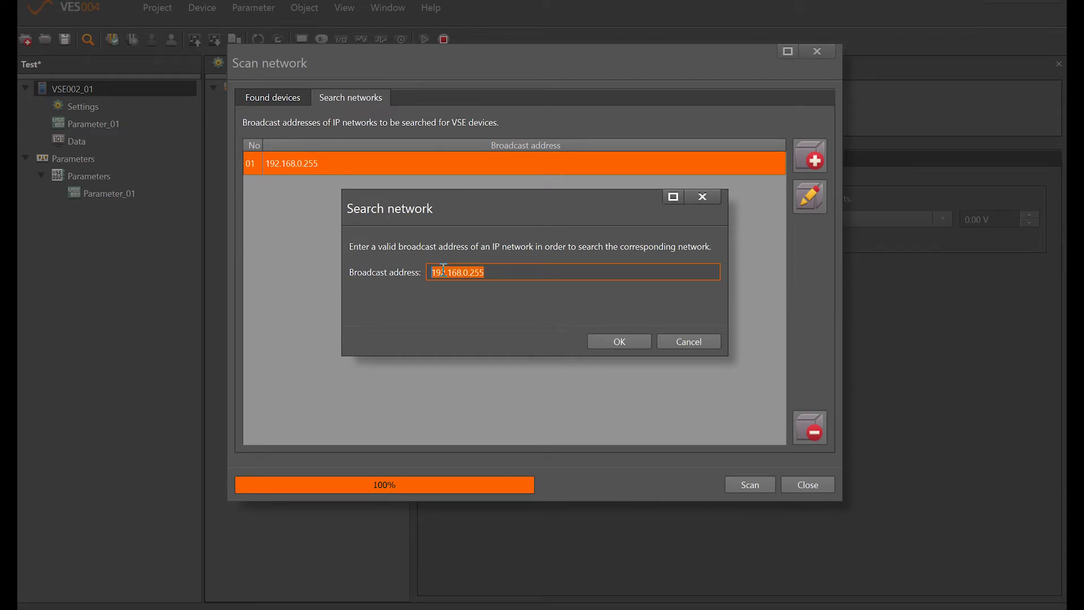
{"action": "type", "text": "0.0.0.0"}
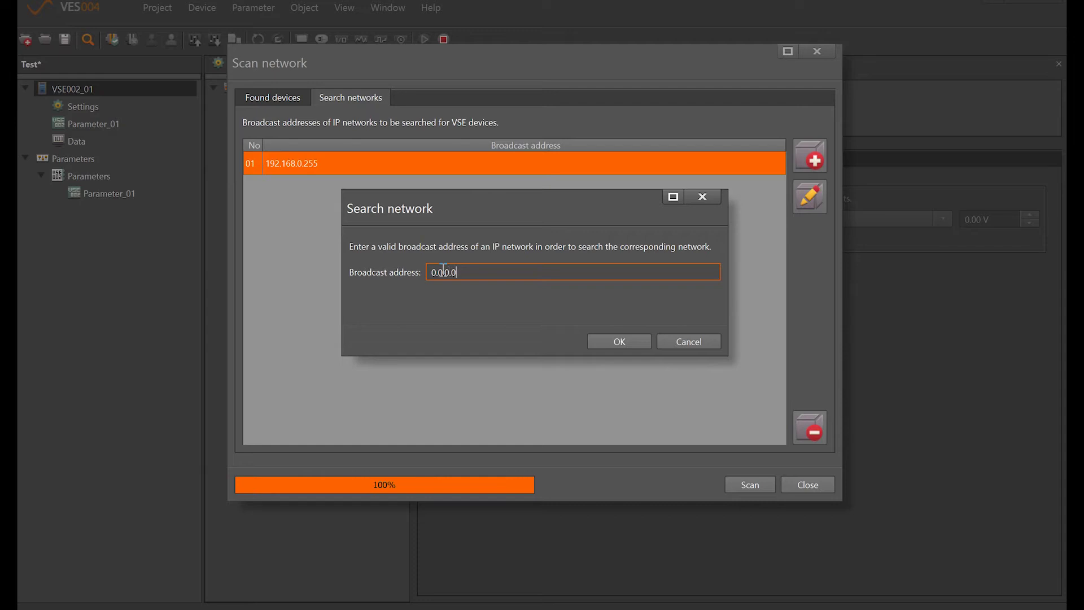
{"action": "left_click", "coordinate": [616, 344]}
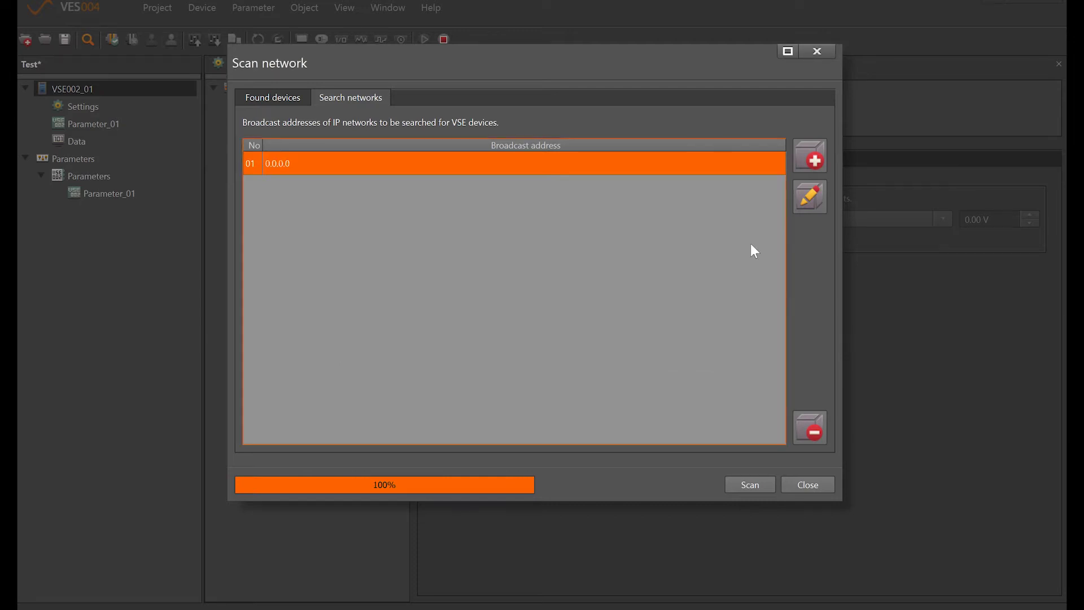
{"action": "left_click", "coordinate": [738, 482]}
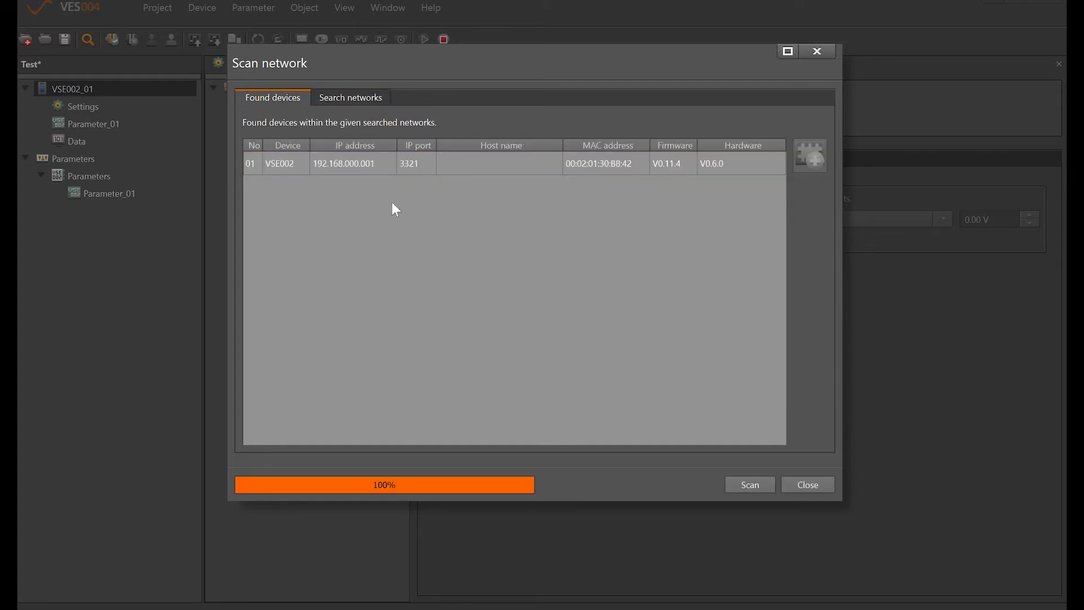
Assign the found VSE002 to VSE002_01, then connect to the module
{"action": "left_click", "coordinate": [383, 175]}
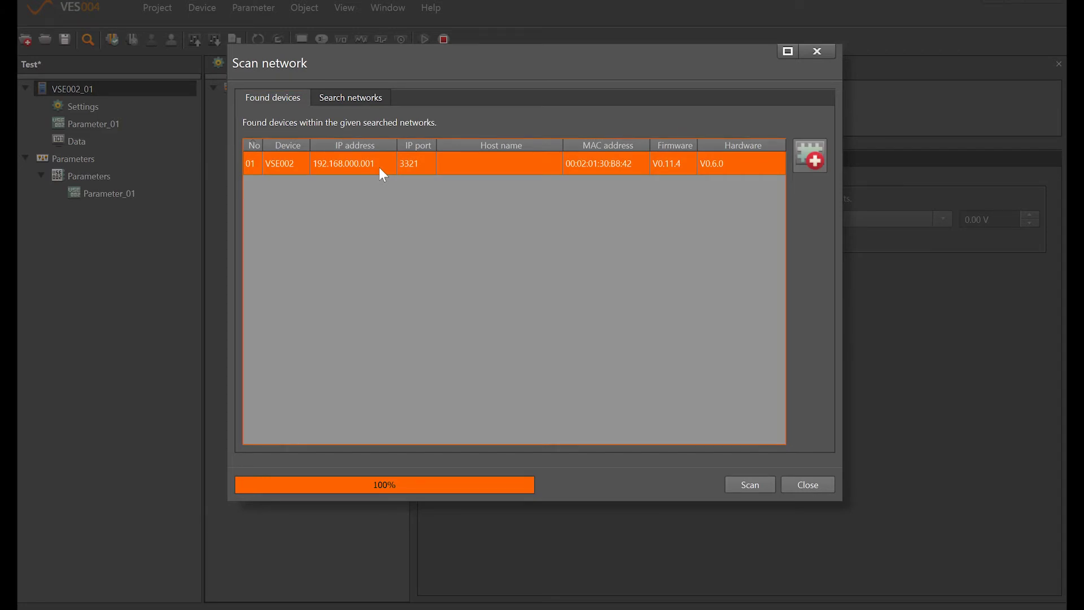
{"action": "double_click", "coordinate": [380, 168]}
{"action": "right_click", "coordinate": [382, 174]}
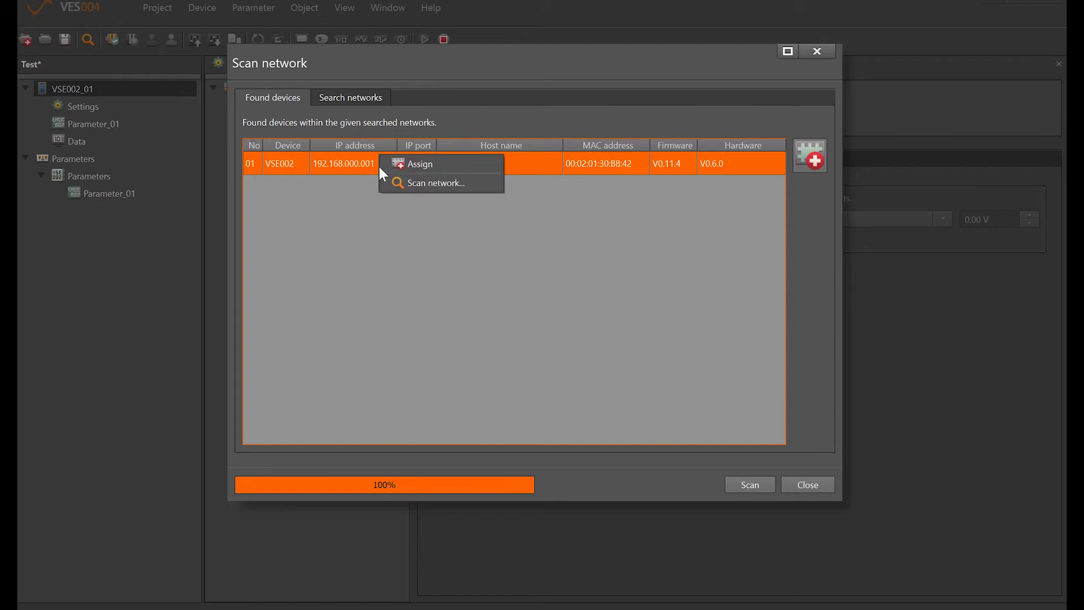
{"action": "left_click", "coordinate": [411, 169]}
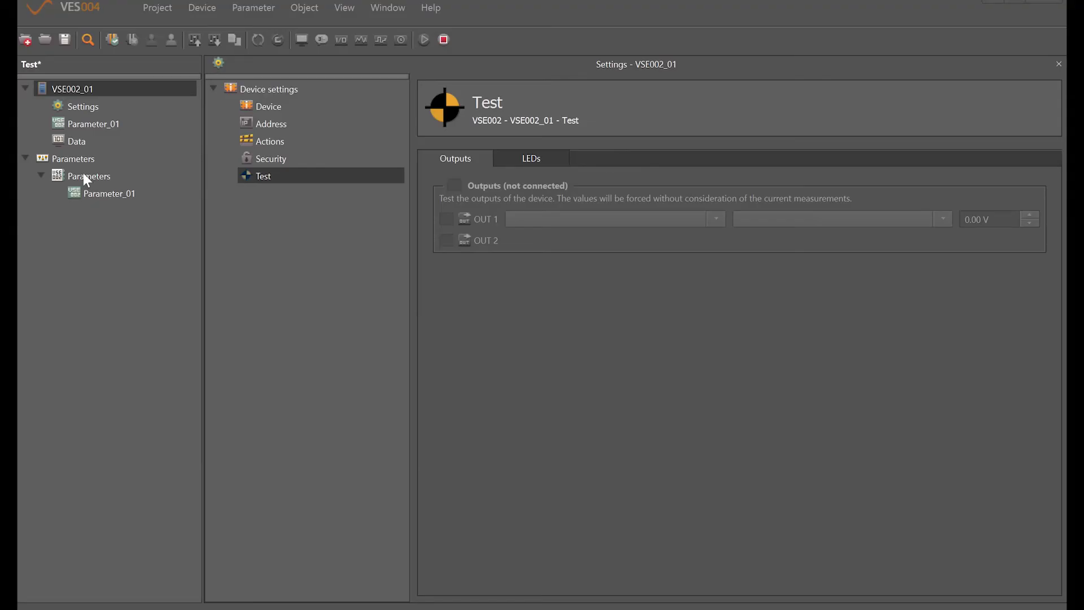
{"action": "right_click", "coordinate": [66, 89]}
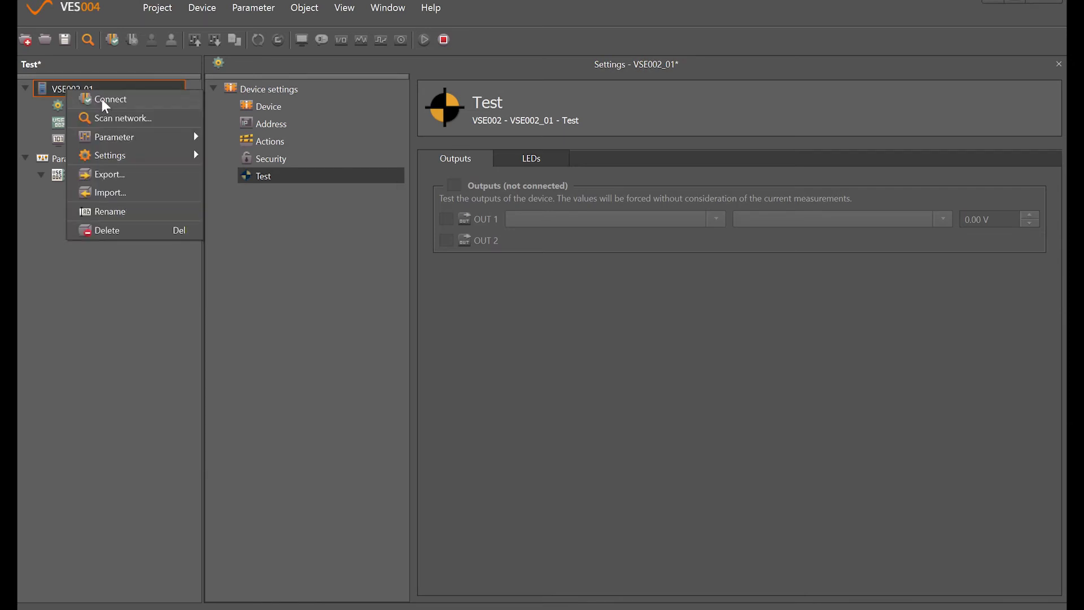
{"action": "left_click", "coordinate": [106, 101]}
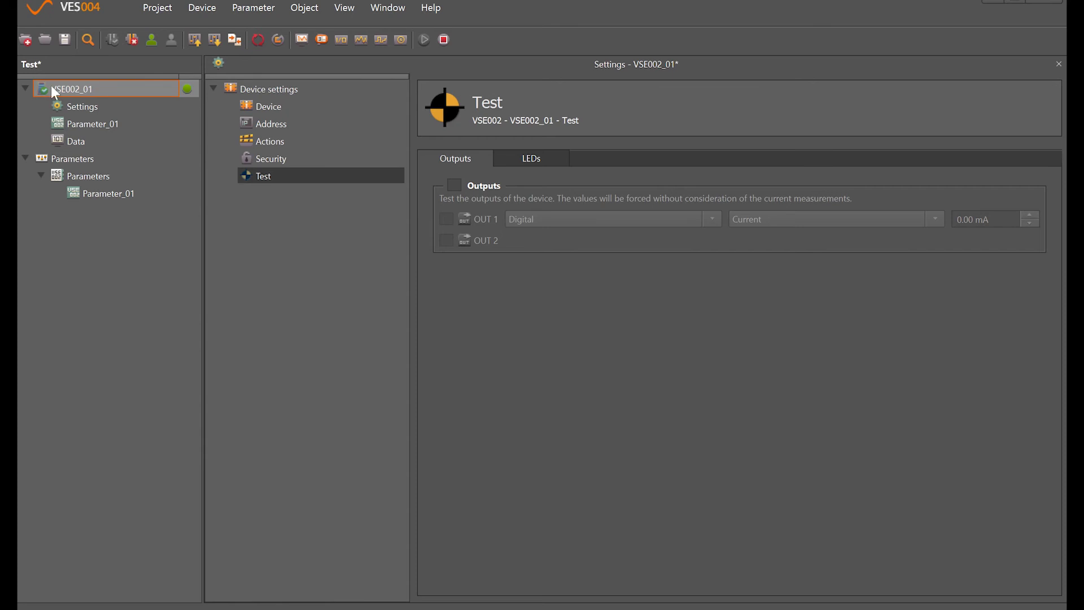
Inspect the connected VSE002_01's Device details and Address page with its MAC address
{"action": "left_click", "coordinate": [270, 107]}
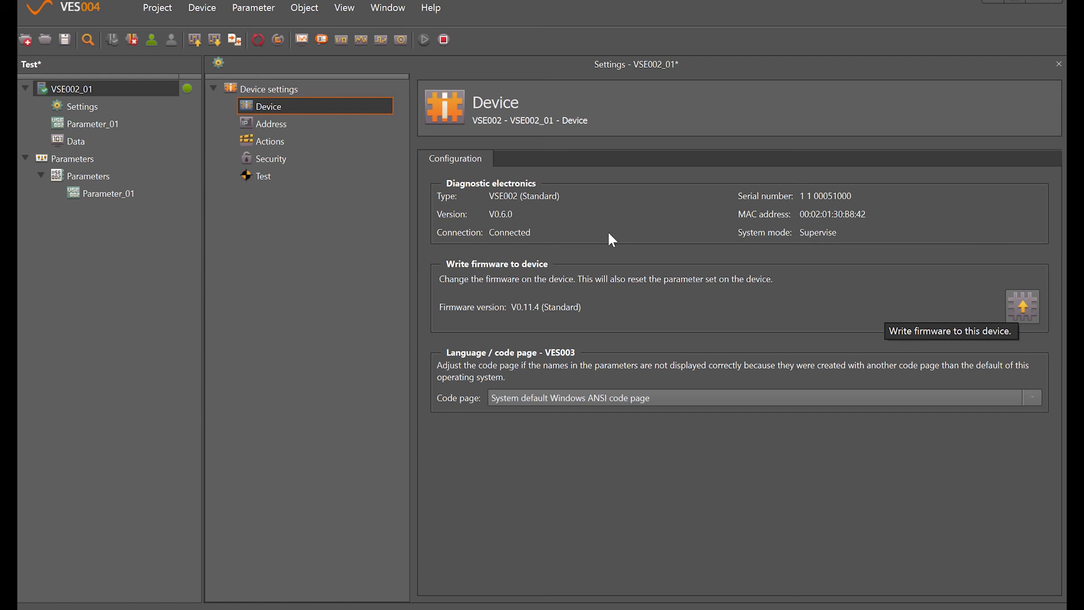
{"action": "left_click", "coordinate": [265, 124]}
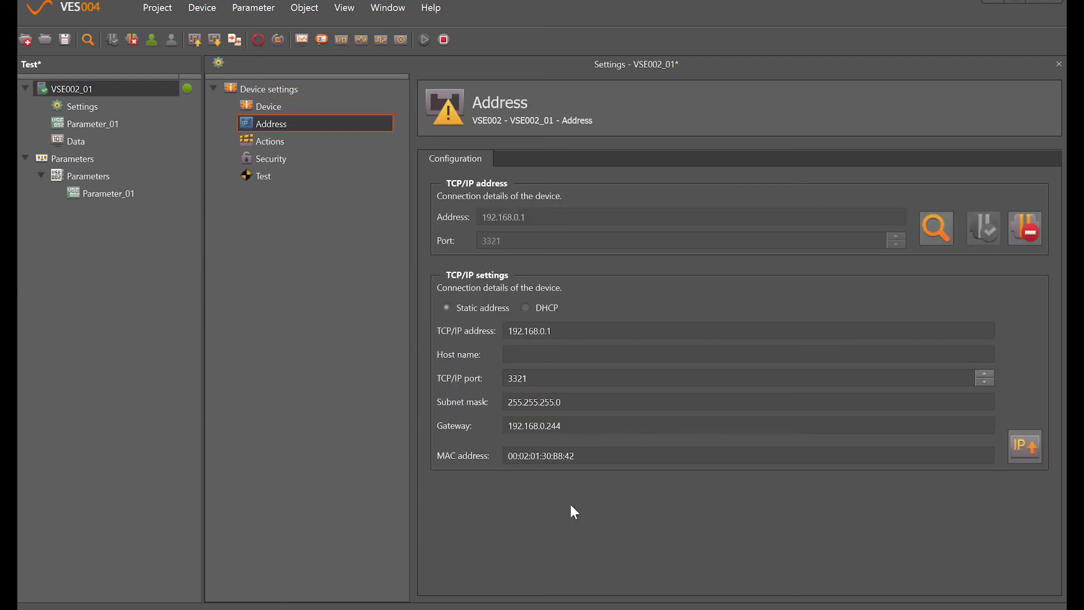